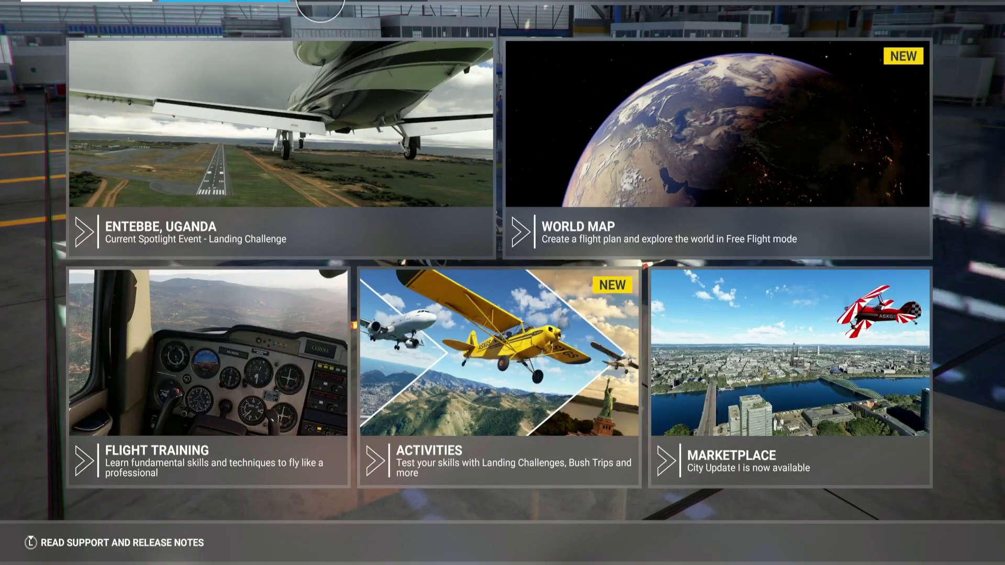
- Go to the Options screen from the simulator's top menu bar
left_click(320, 1)
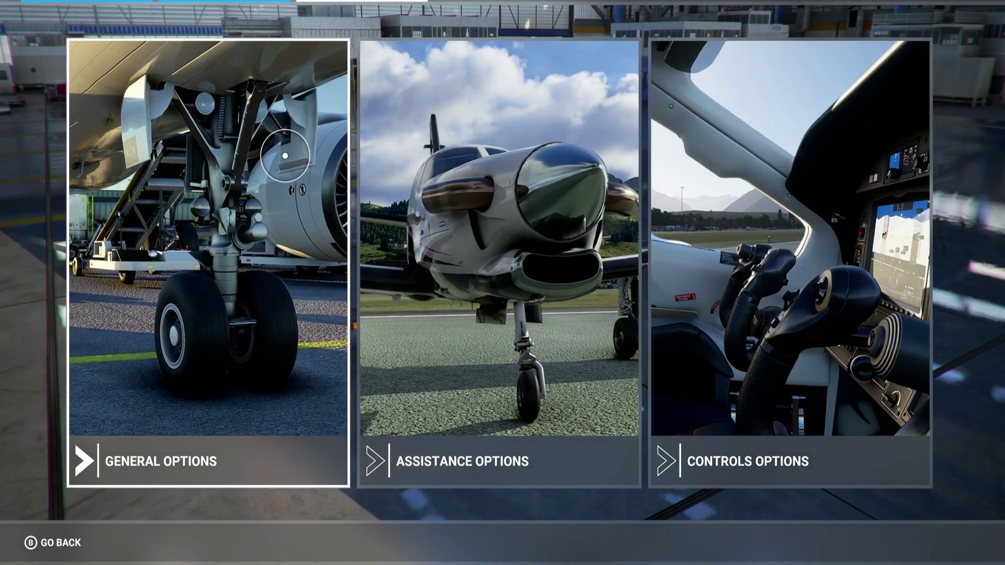
- Enter General Options and bring up the Camera category settings
left_click(284, 155)
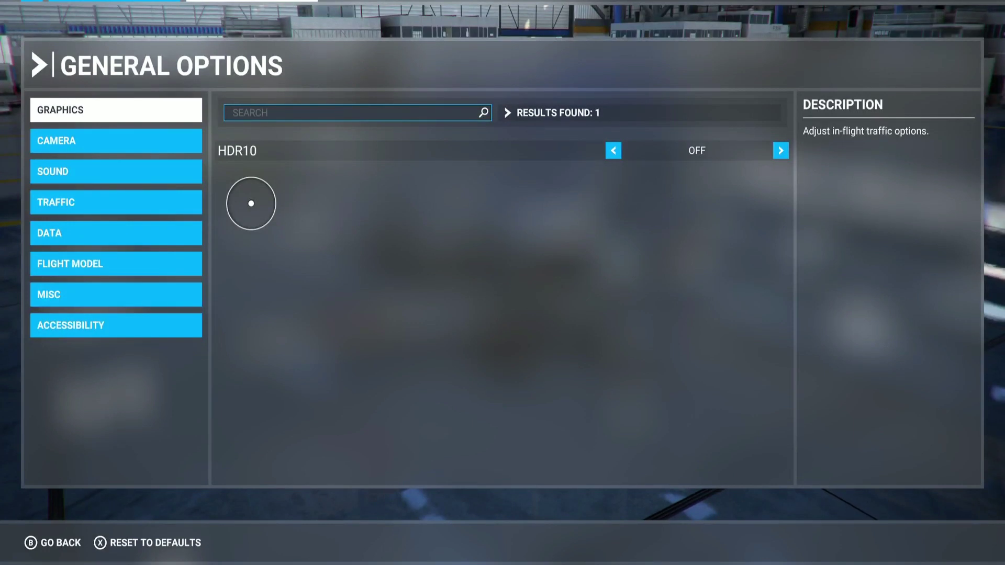
left_click(166, 145)
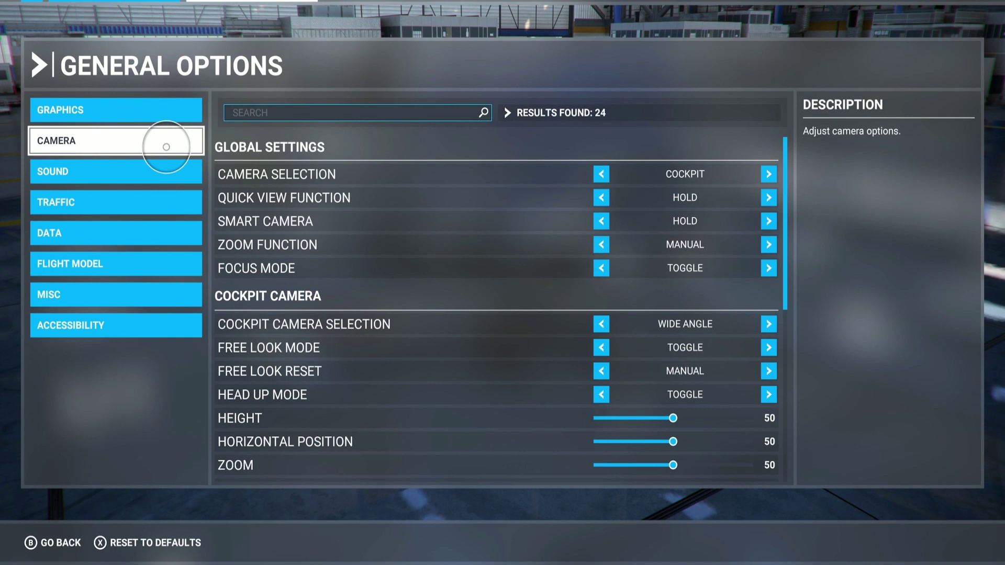
- Look through the Sound category, then move on to the Traffic category
left_click(166, 169)
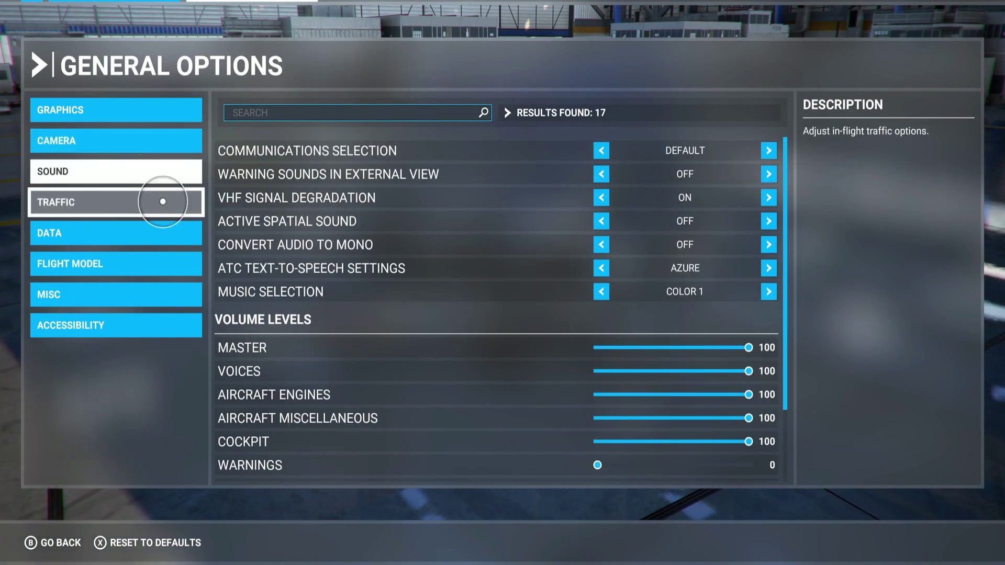
left_click(161, 203)
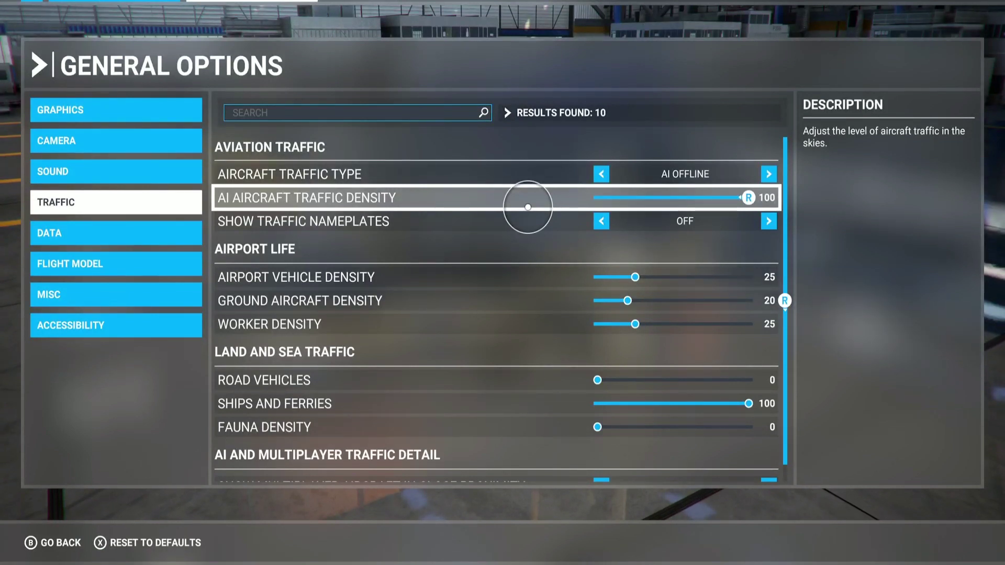
- Set AI Aircraft Traffic Density to 80 and Ships and Ferries density to 75
key("Left")
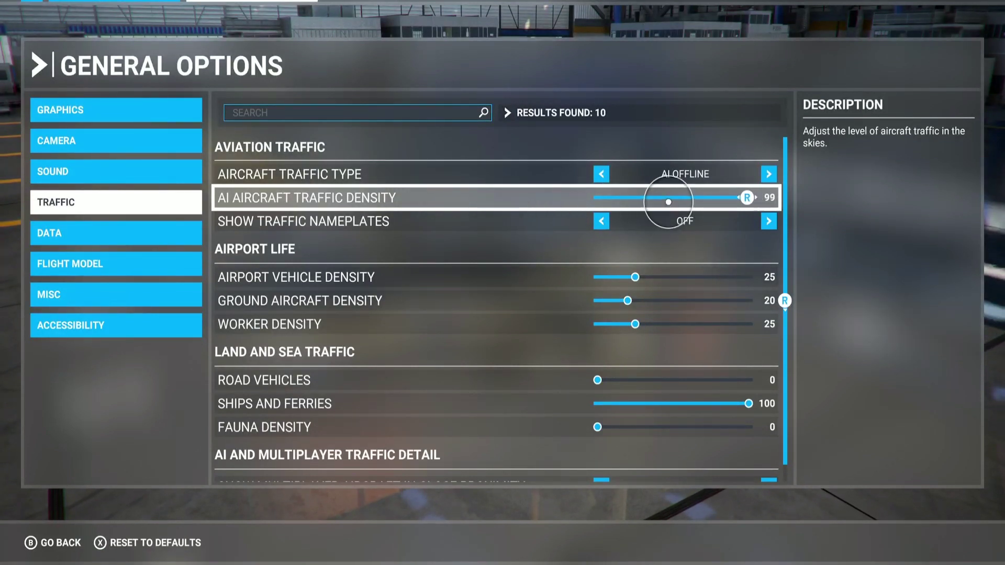
key("Left")
key("Left")
key("Left")
key("Left")
key("Left")
key("Left")
key("Left")
key("Left")
key("Left")
key("Left")
key("Left")
key("Left")
key("Left")
key("Left")
key("Left")
key("Left")
key("Left")
key("Left")
key("Left")
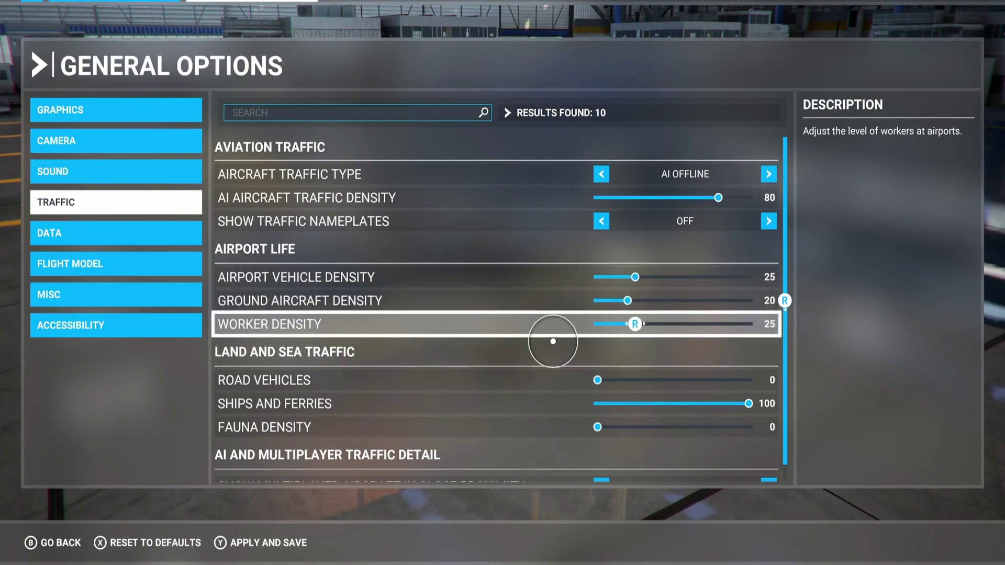
scroll(553, 341, "down", 1)
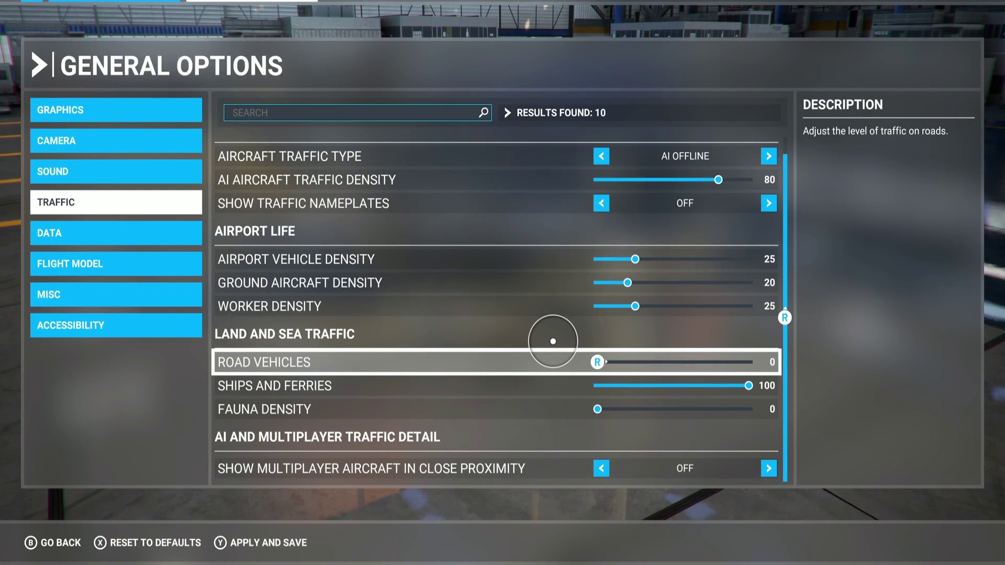
left_click(711, 386)
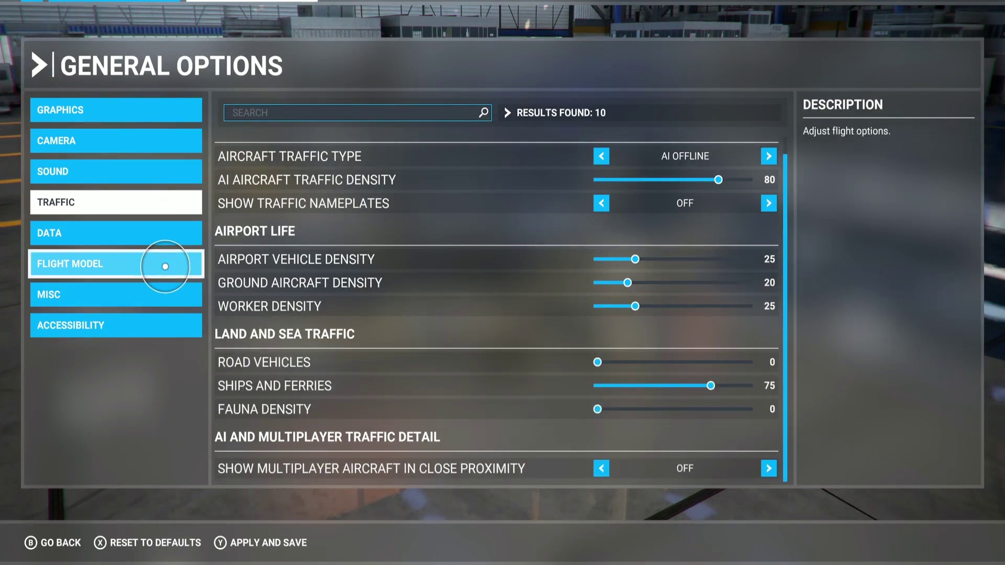
left_click(162, 244)
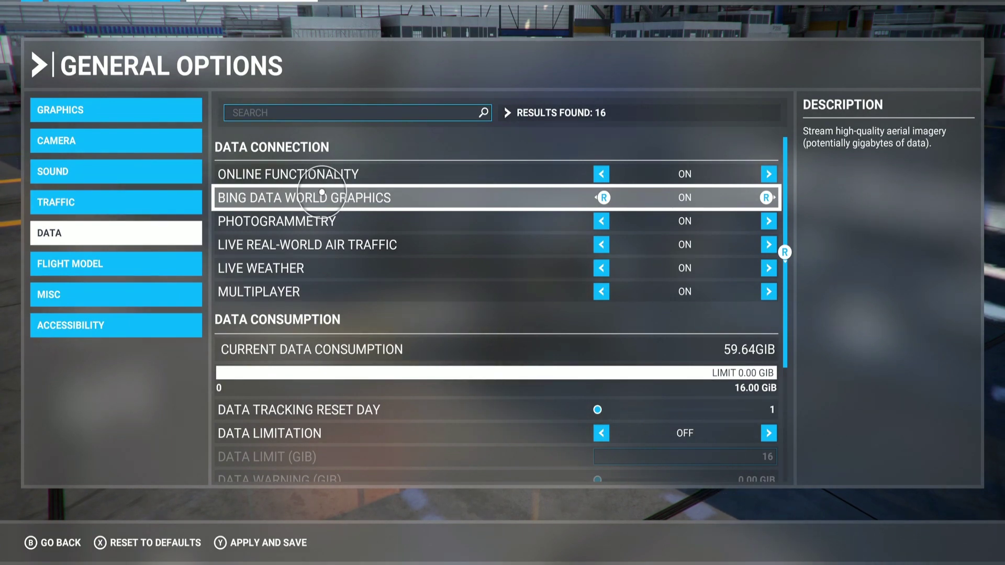
- Scroll the Data settings down to the Bandwidth and Rolling Cache rows
scroll(377, 338, "down", 5)
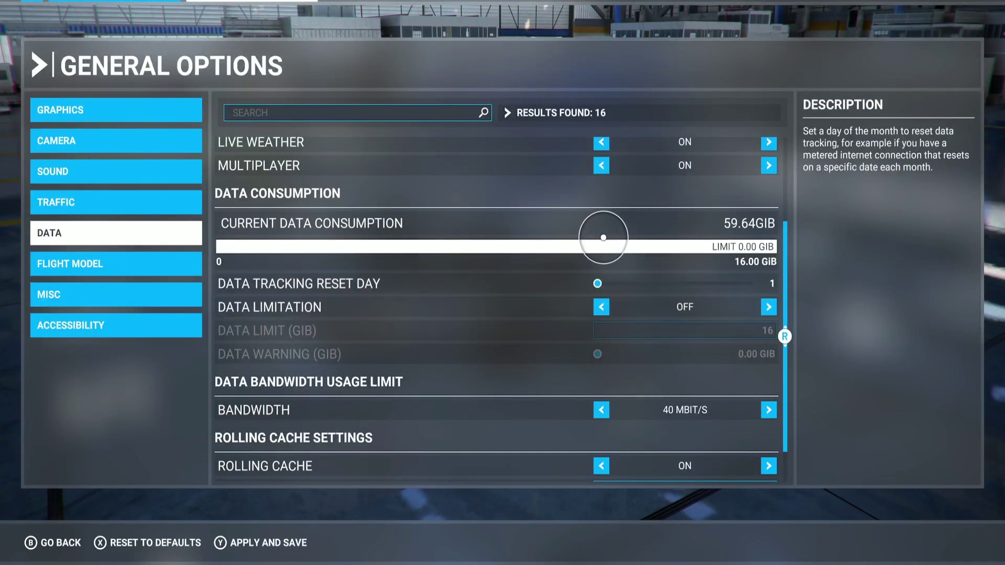
scroll(498, 356, "down", 1)
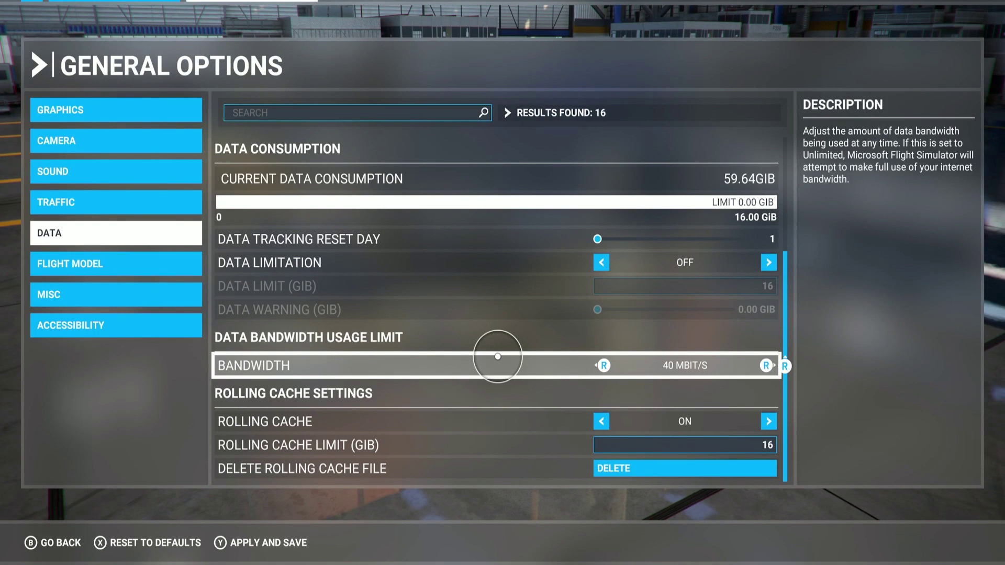
left_click(653, 358)
left_click(653, 359)
left_click(577, 361)
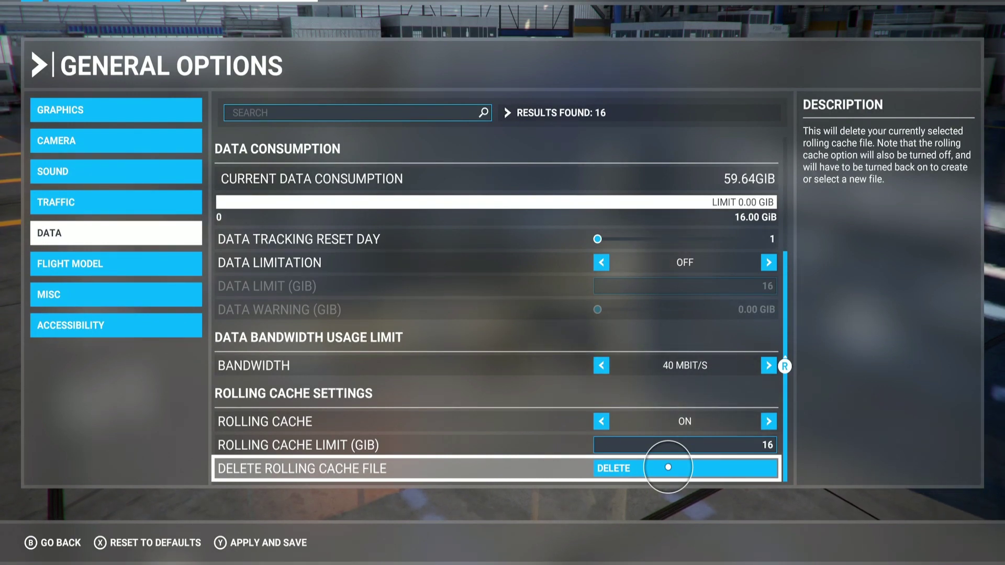
- Delete the current rolling cache file, confirm, and switch Rolling Cache to Off
left_click(665, 466)
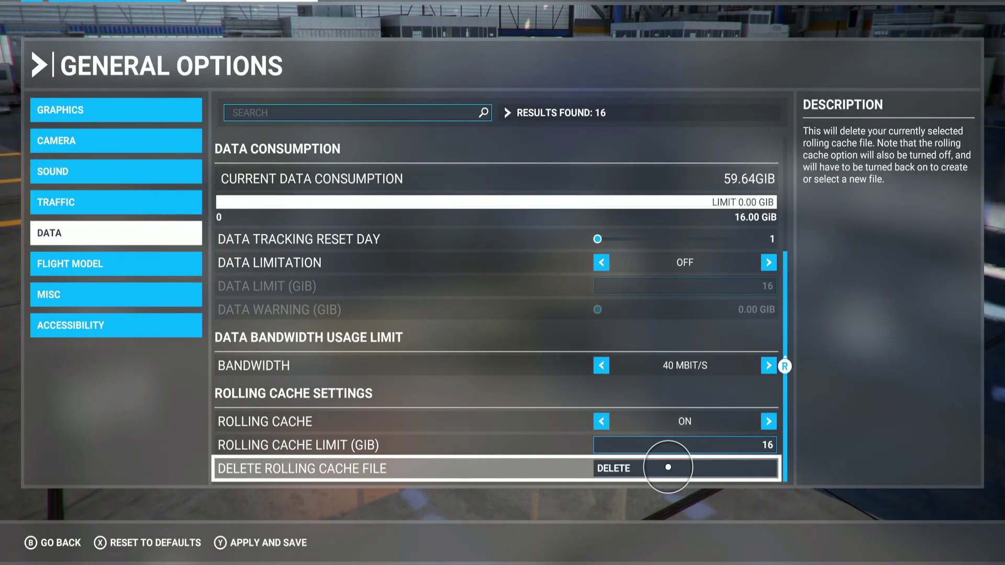
left_click(507, 337)
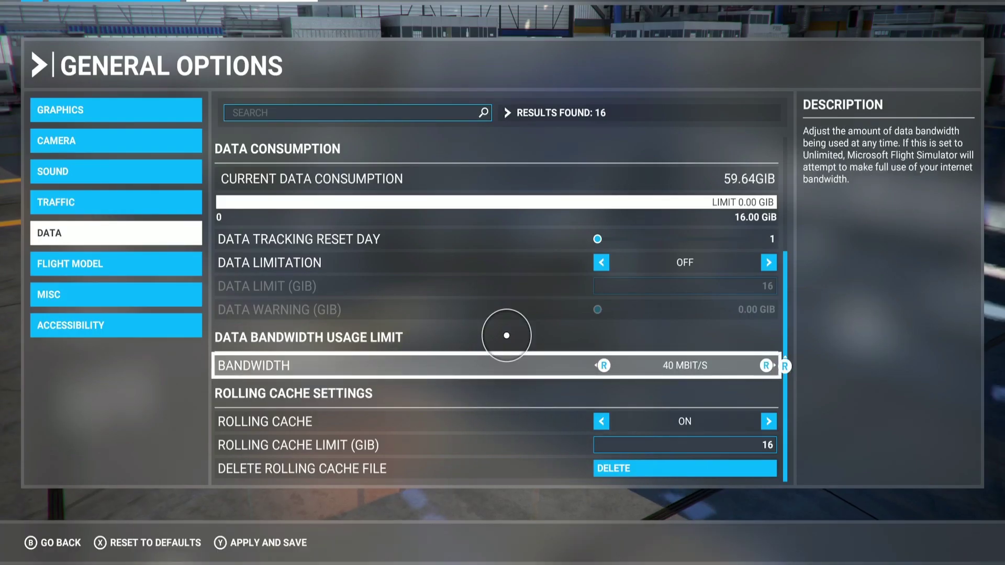
left_click(626, 416)
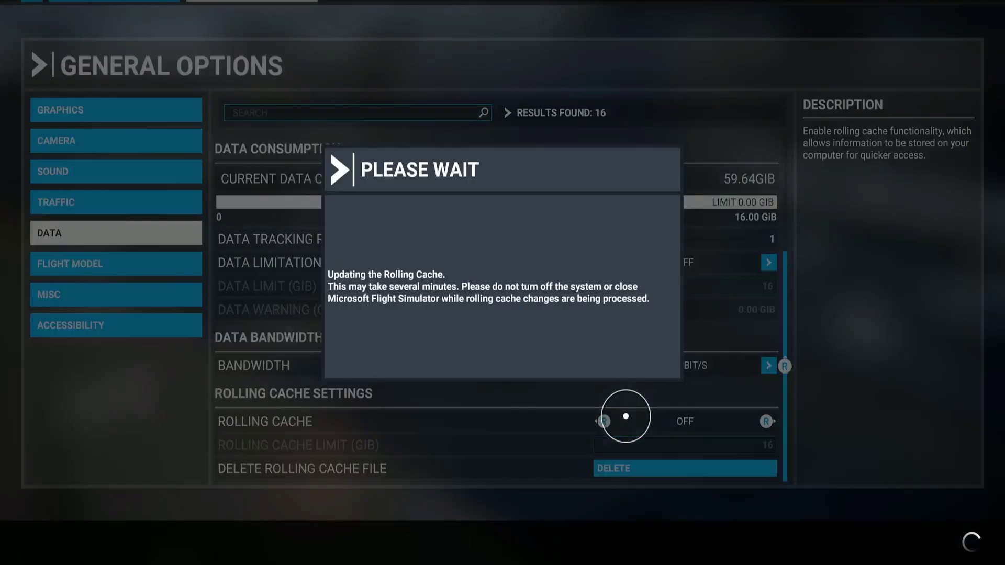